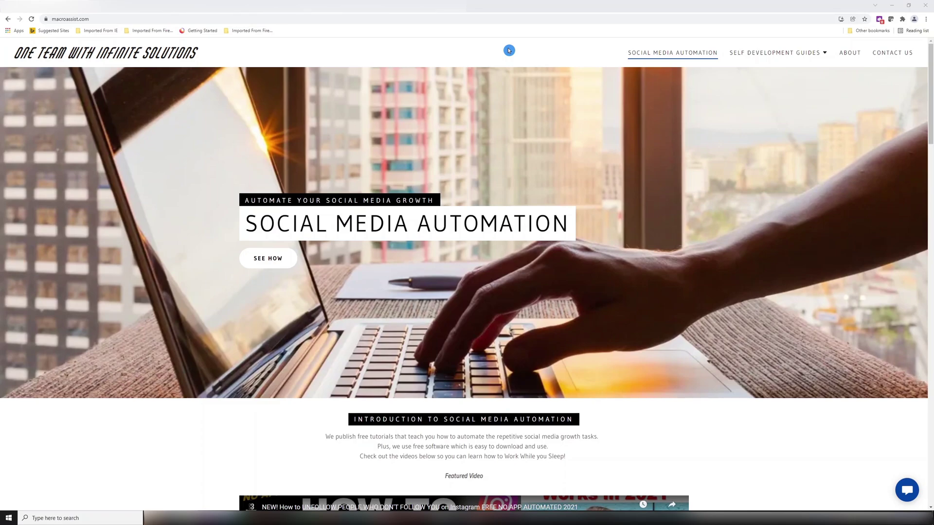
{"action": "left_click", "coordinate": [892, 6]}
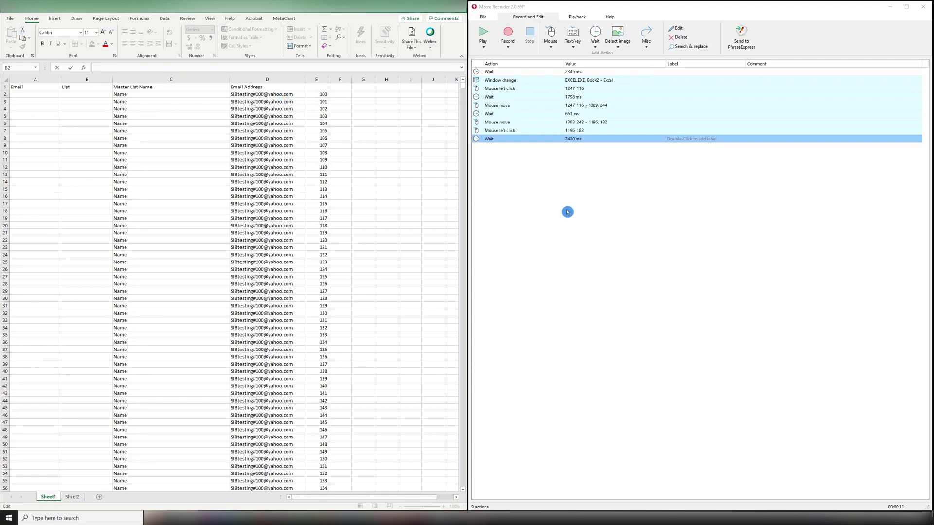
Discard the old recording and record a trial of clicks on cells B2, G3, E2 and E3.
{"action": "left_click", "coordinate": [509, 34]}
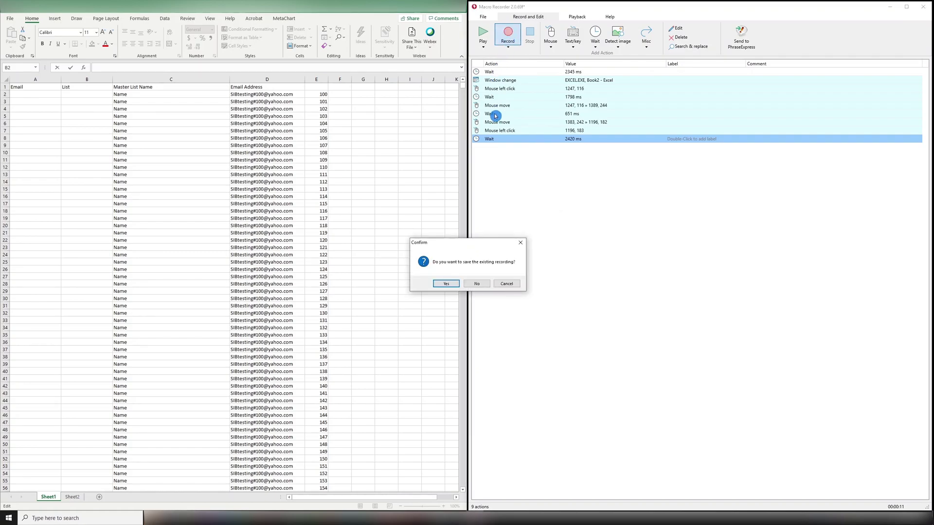
{"action": "left_click", "coordinate": [478, 284]}
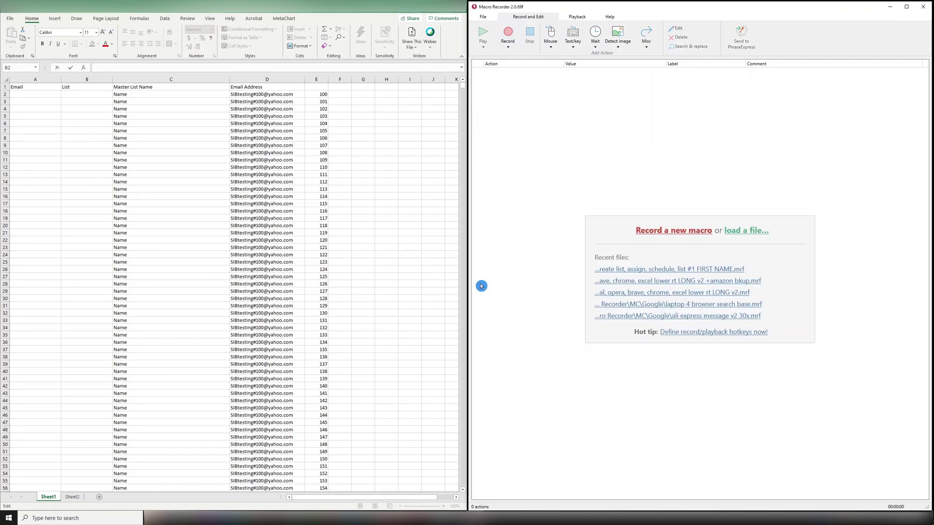
{"action": "left_click", "coordinate": [454, 43]}
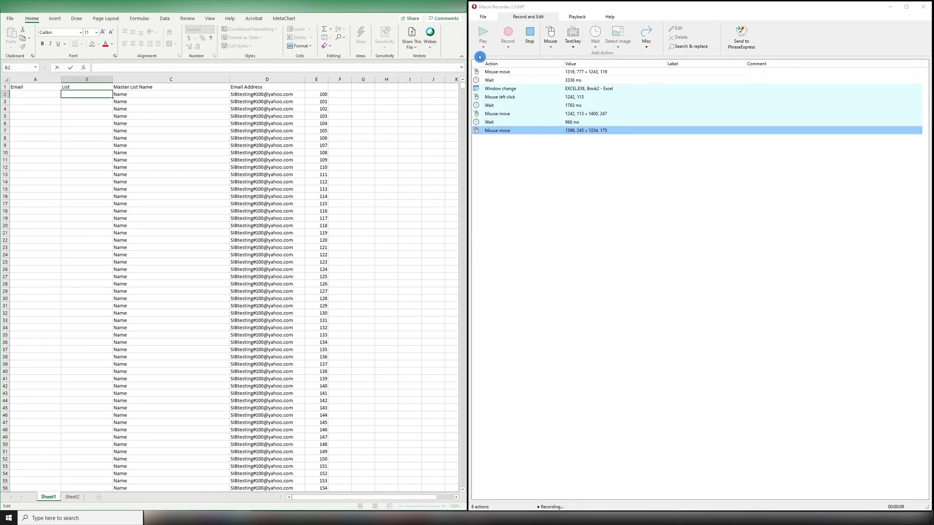
{"action": "left_click", "coordinate": [438, 67]}
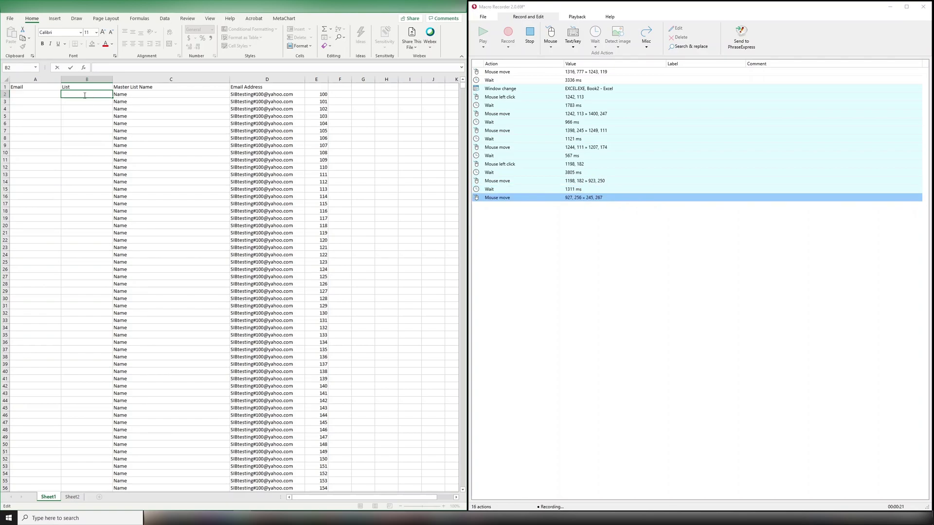
{"action": "left_click", "coordinate": [364, 101]}
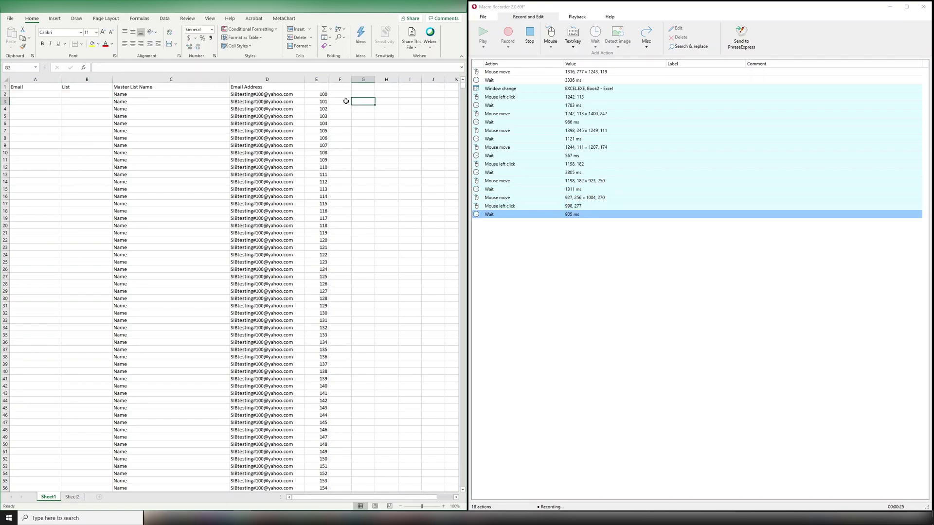
{"action": "left_click", "coordinate": [321, 95]}
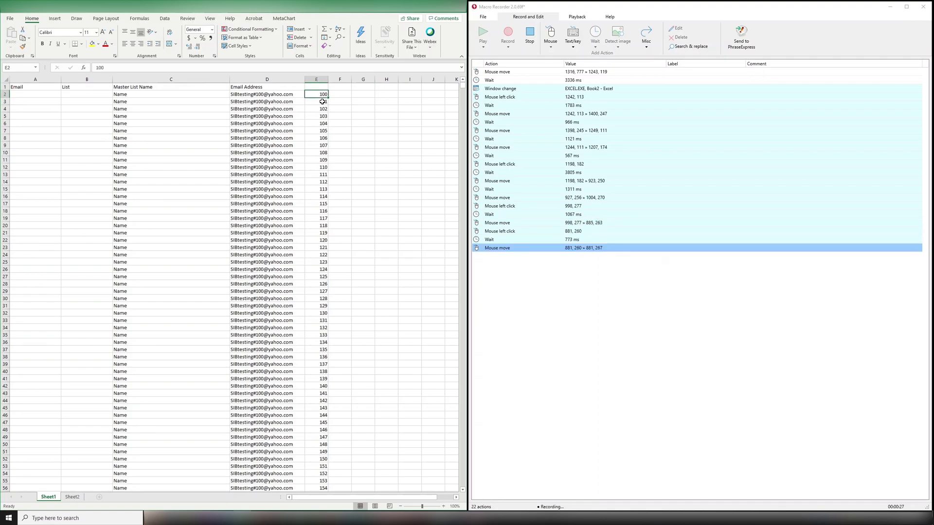
{"action": "left_click", "coordinate": [322, 101]}
{"action": "key", "text": "Pause"}
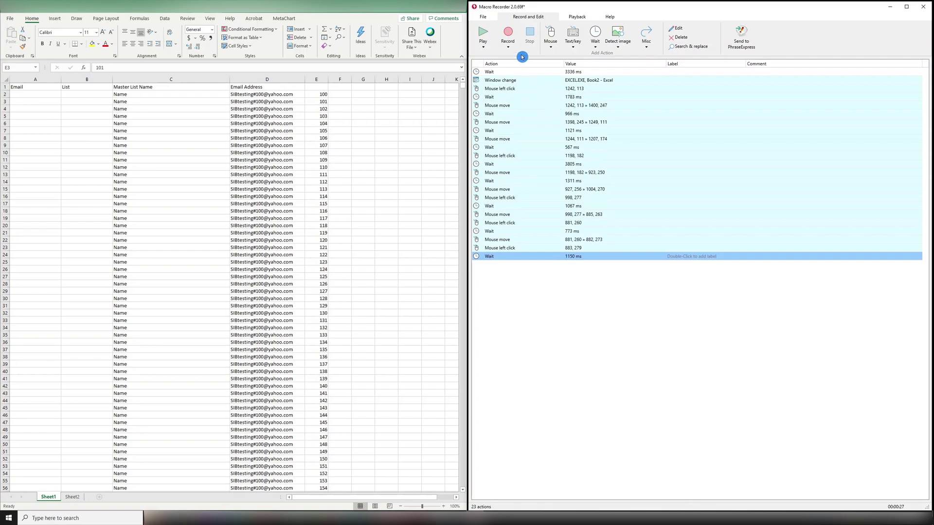
Start a fresh recording that copies 101 from cell E3 and moves to D3.
{"action": "left_click", "coordinate": [510, 36]}
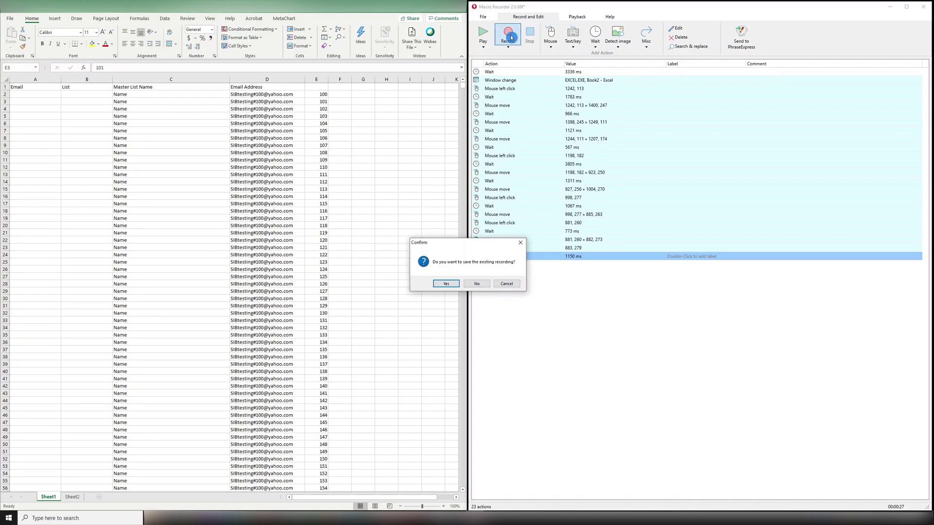
{"action": "left_click", "coordinate": [480, 285]}
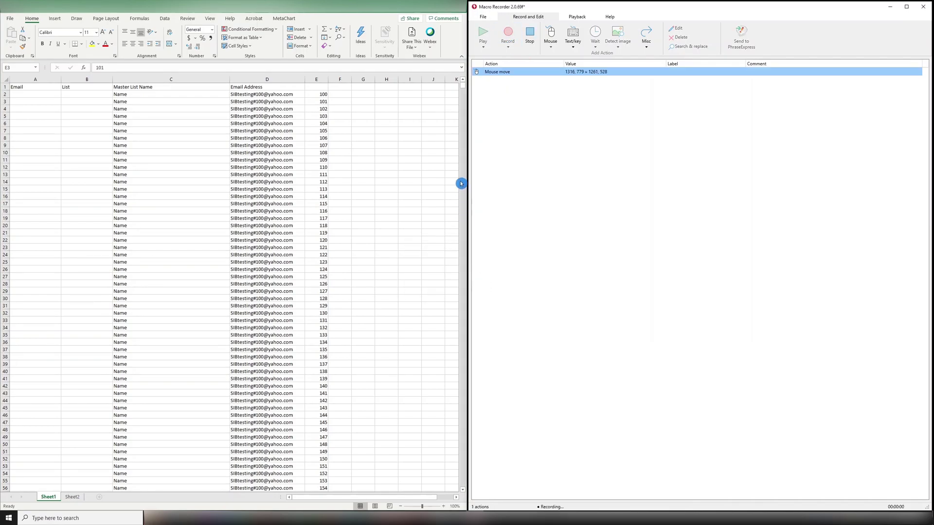
{"action": "left_click", "coordinate": [458, 44]}
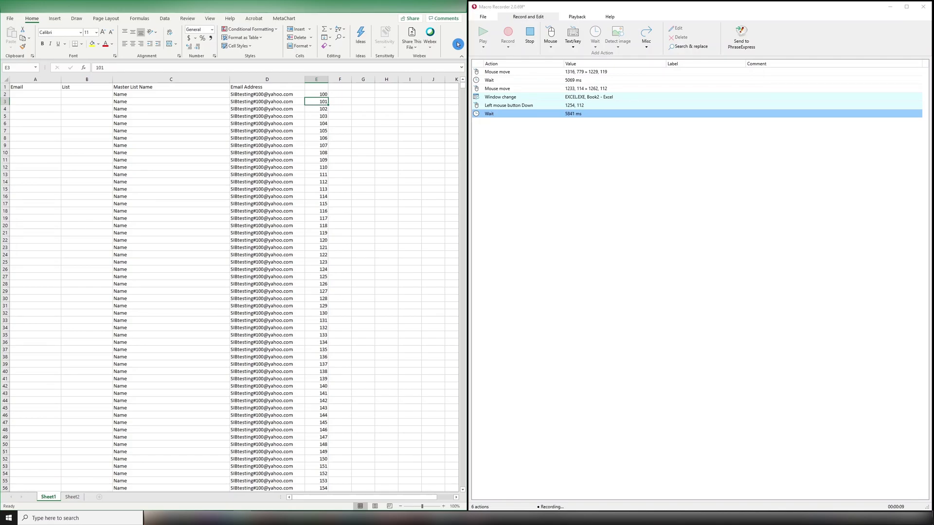
{"action": "left_click", "coordinate": [444, 66]}
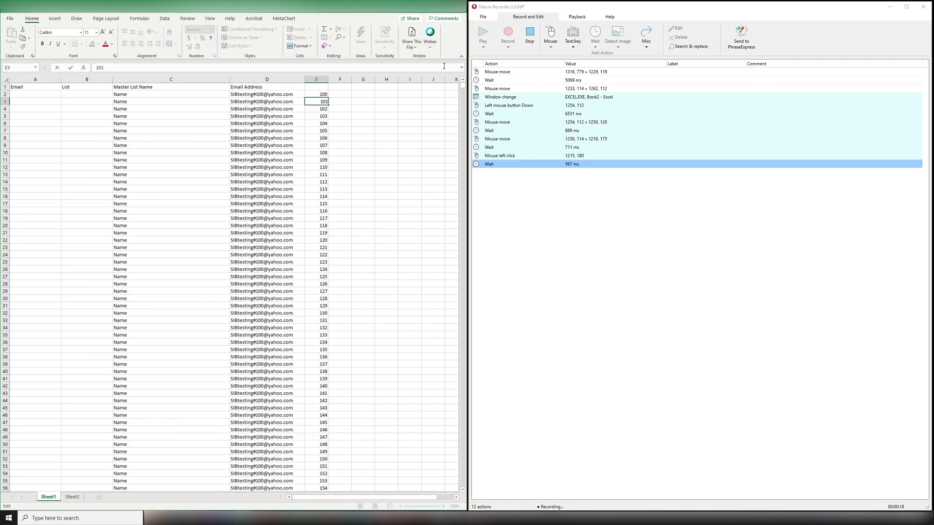
{"action": "key", "text": "shift+Left"}
{"action": "key", "text": "shift+Left"}
{"action": "key", "text": "shift+Left"}
{"action": "key", "text": "shift+Left"}
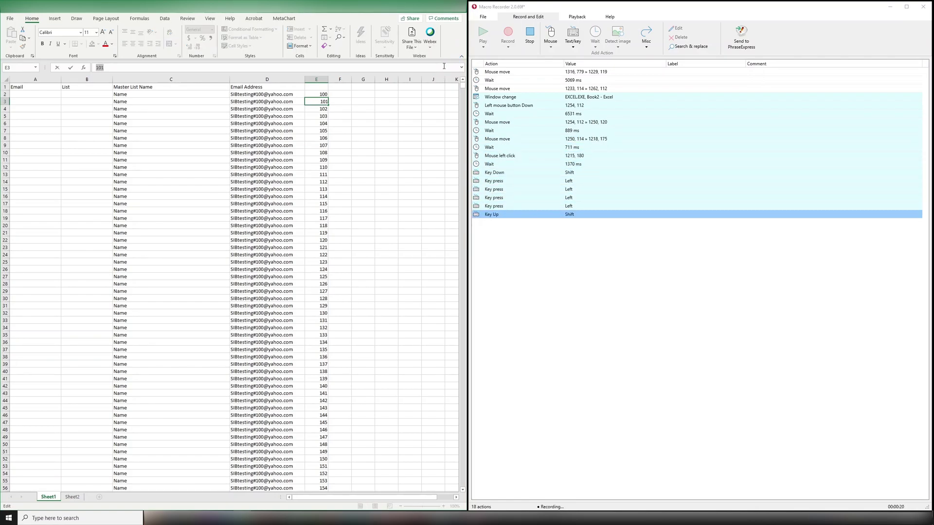
{"action": "key", "text": "ctrl+c"}
{"action": "key", "text": "Return"}
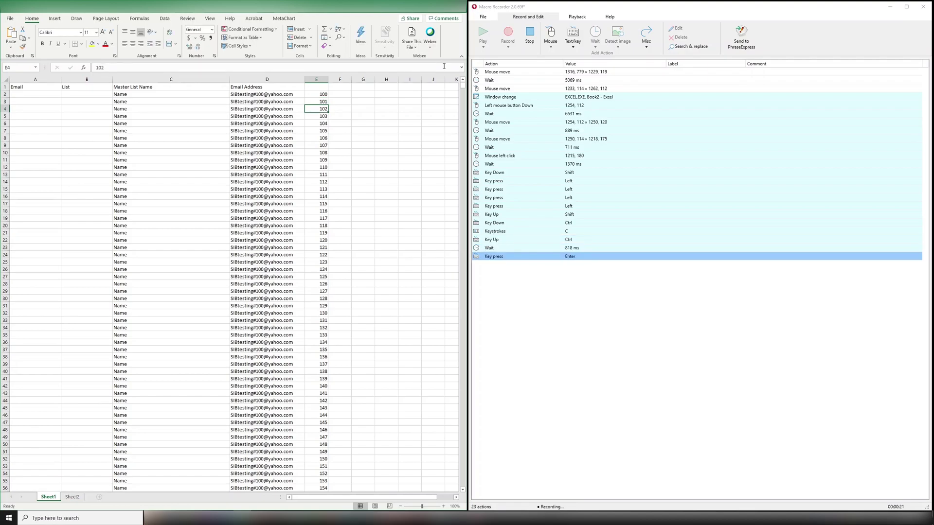
{"action": "key", "text": "Up"}
{"action": "key", "text": "Left"}
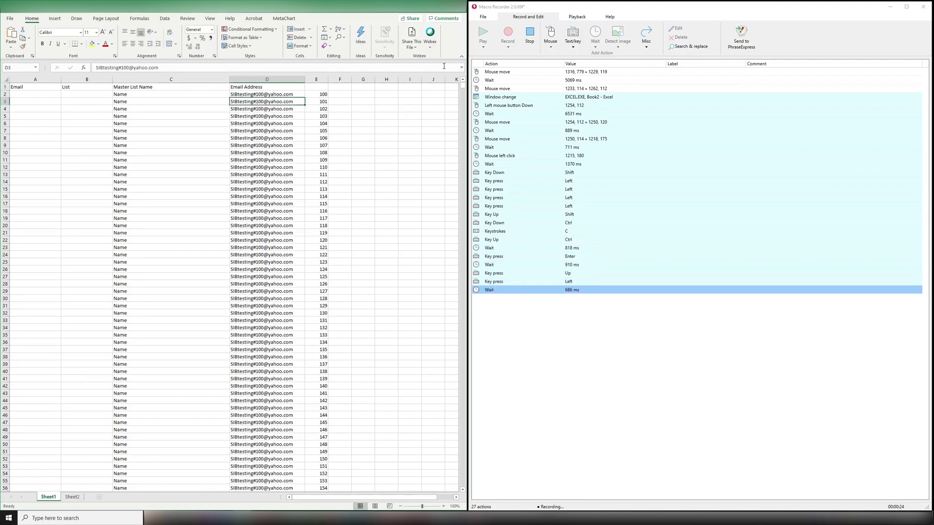
Replace 100 in D3's email address with the pasted 101, then move on to E4.
{"action": "left_click", "coordinate": [444, 66]}
{"action": "key", "text": "Left"}
{"action": "key", "text": "Left"}
{"action": "key", "text": "Left"}
{"action": "key", "text": "Left"}
{"action": "key", "text": "Left"}
{"action": "key", "text": "Left"}
{"action": "key", "text": "Left"}
{"action": "key", "text": "Left"}
{"action": "key", "text": "Left"}
{"action": "key", "text": "Left"}
{"action": "key", "text": "Left"}
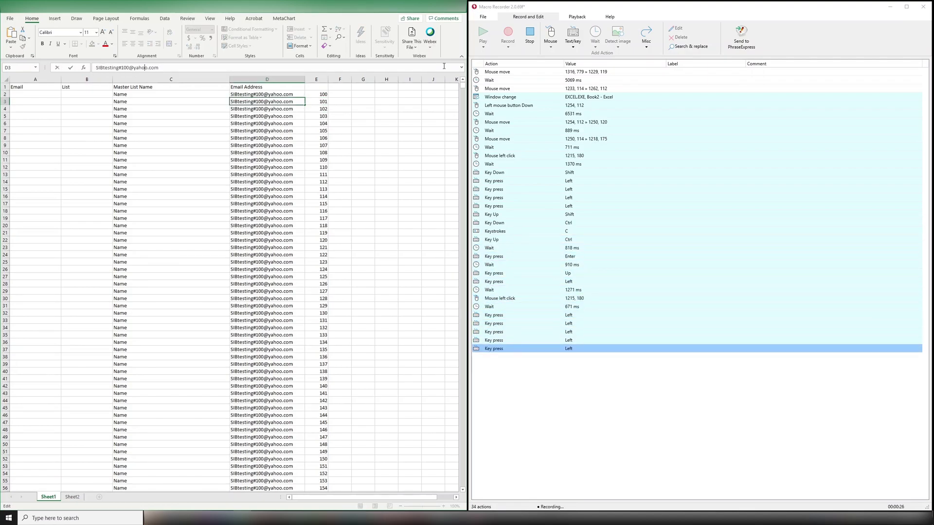
{"action": "key", "text": "Right"}
{"action": "key", "text": "BackSpace"}
{"action": "key", "text": "BackSpace"}
{"action": "key", "text": "BackSpace"}
{"action": "key", "text": "ctrl+v"}
{"action": "key", "text": "Return"}
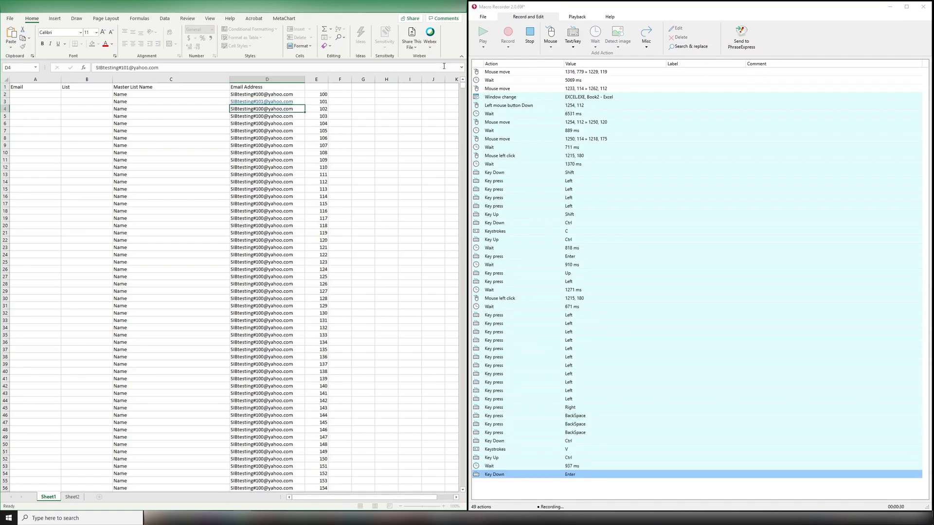
{"action": "key", "text": "Right"}
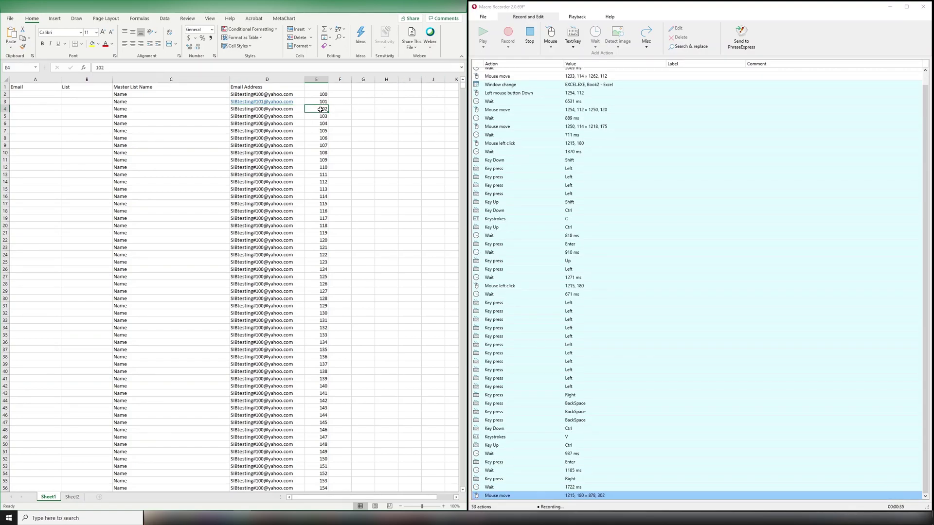
Stop recording and delete the Window change step from the action list.
{"action": "left_click", "coordinate": [454, 45]}
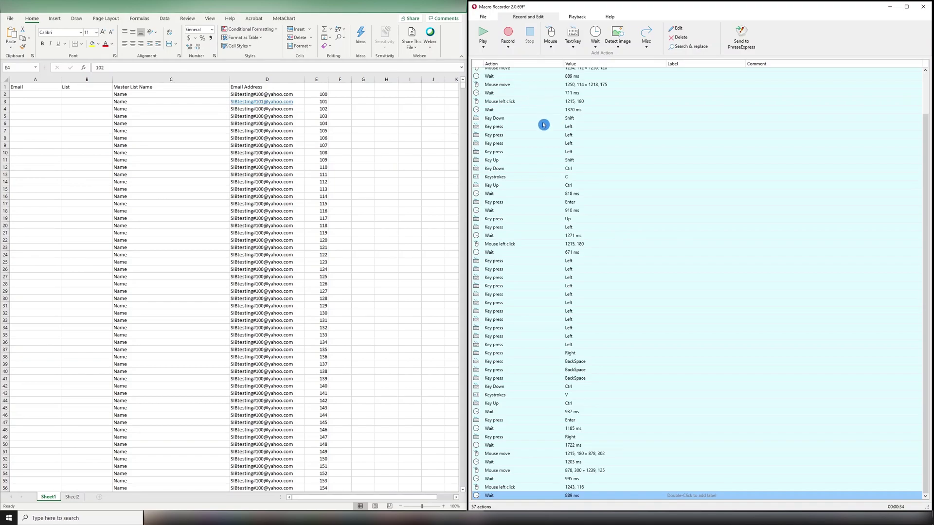
{"action": "scroll", "coordinate": [543, 124], "scroll_direction": "up", "scroll_amount": 2}
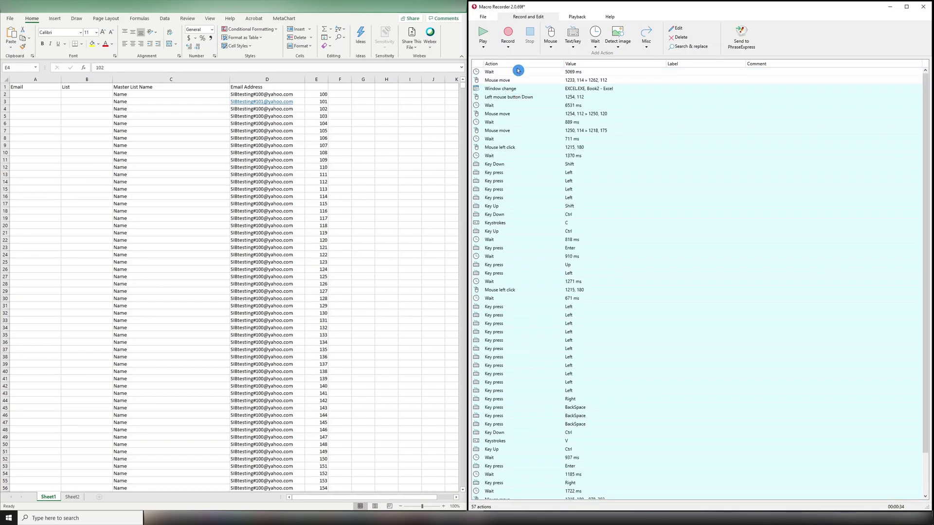
{"action": "left_click", "coordinate": [577, 19]}
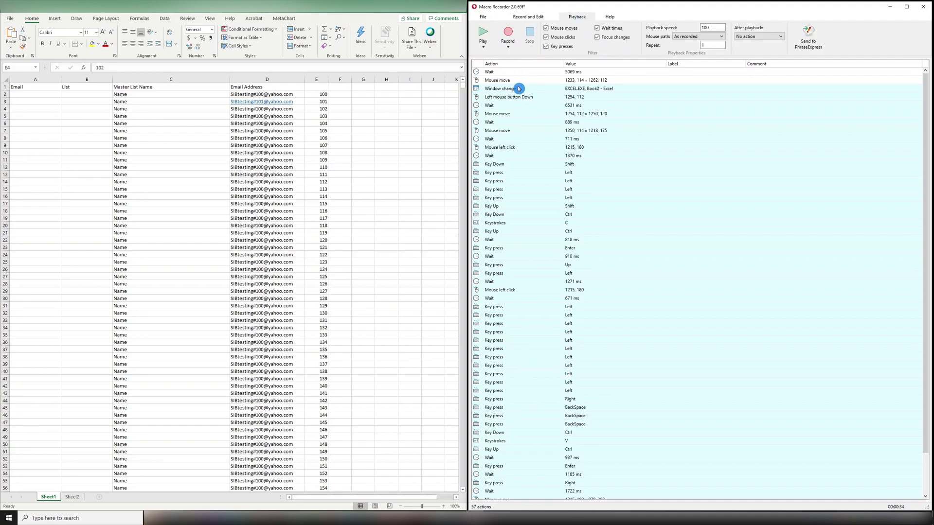
{"action": "left_click", "coordinate": [599, 37]}
{"action": "left_click", "coordinate": [598, 37]}
{"action": "left_click", "coordinate": [501, 89]}
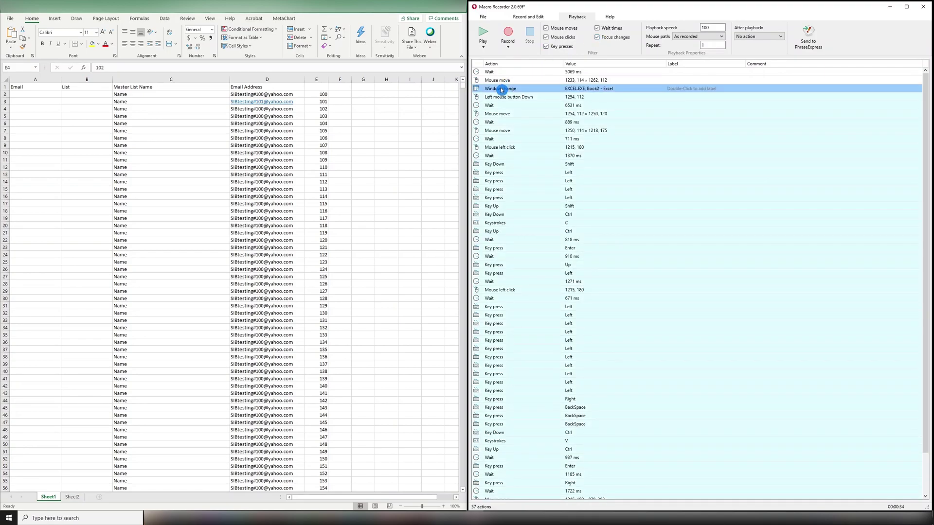
{"action": "key", "text": "Delete"}
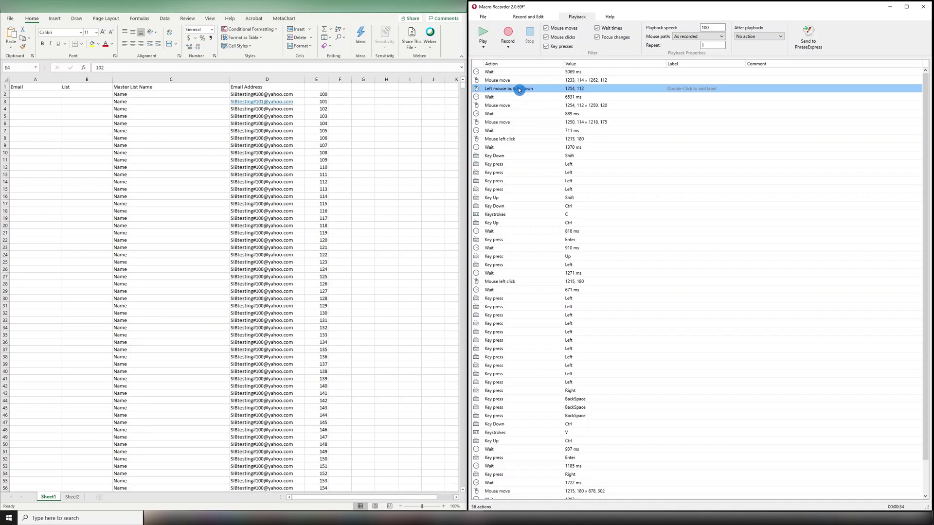
Change the Left mouse button Down step's action to Click.
{"action": "double_click", "coordinate": [519, 90]}
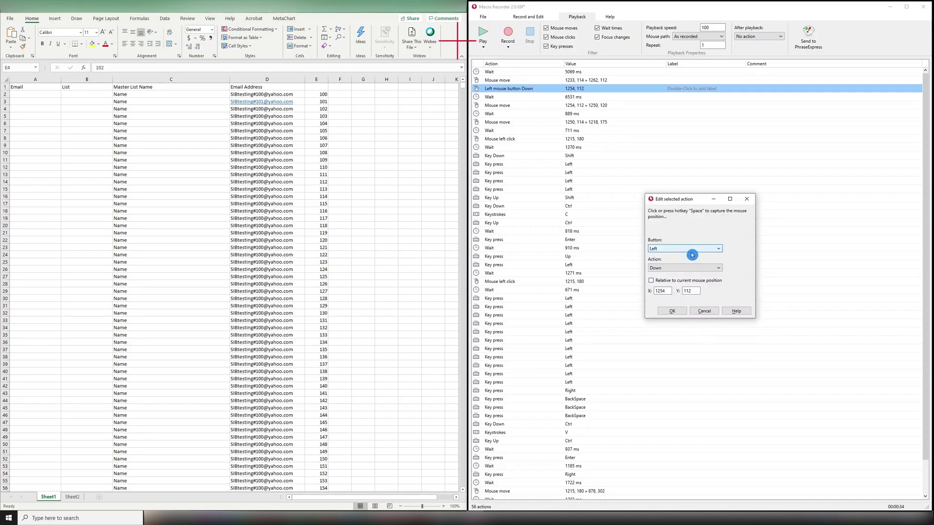
{"action": "left_click", "coordinate": [678, 269]}
{"action": "left_click", "coordinate": [663, 274]}
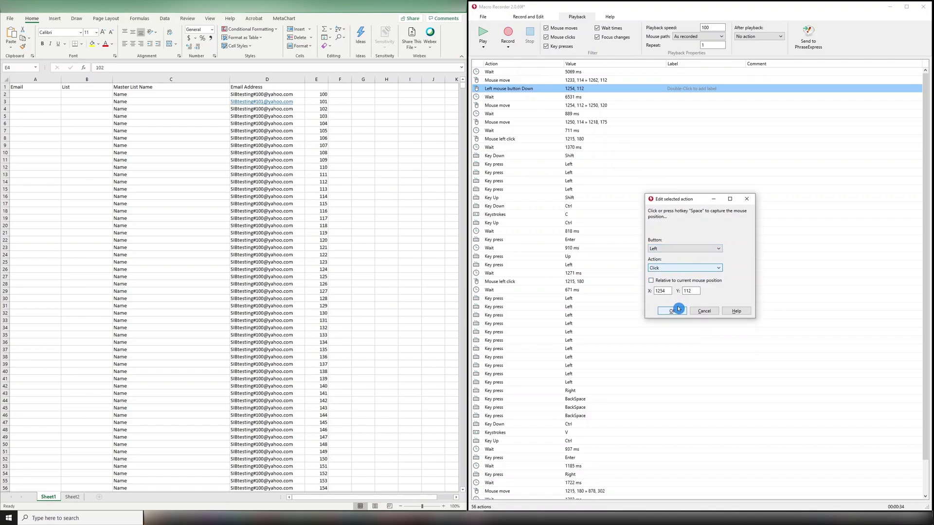
Confirm the Click edit and play the macro once at speed 500, giving D4 the number 102.
{"action": "left_click", "coordinate": [675, 312]}
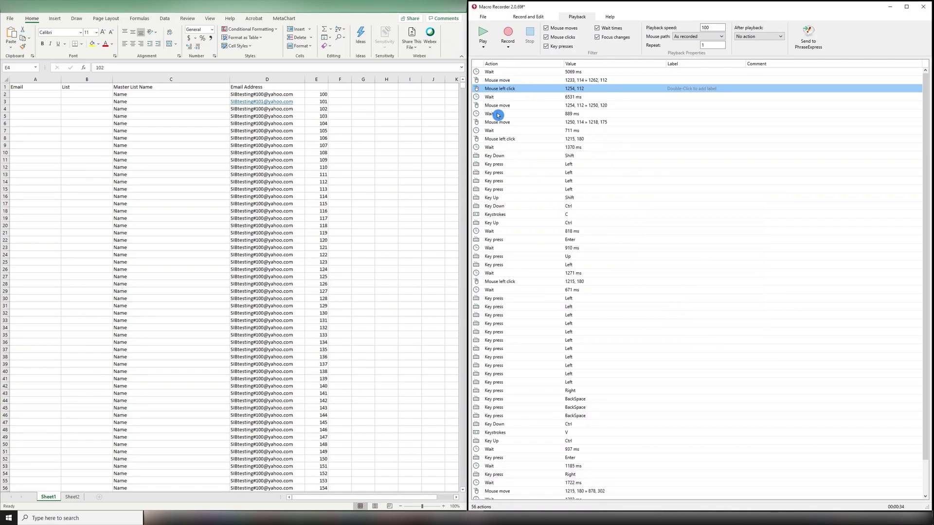
{"action": "scroll", "coordinate": [498, 116], "scroll_direction": "down", "scroll_amount": 2}
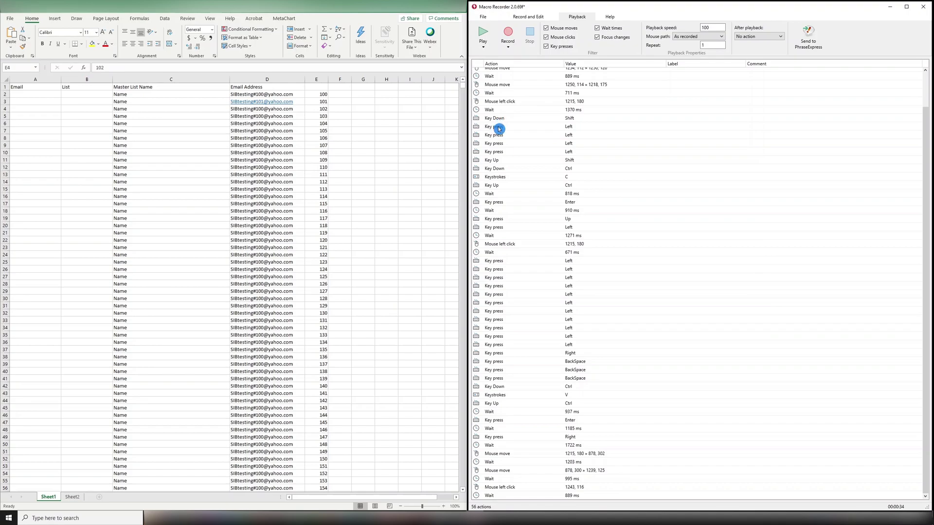
{"action": "scroll", "coordinate": [517, 345], "scroll_direction": "up", "scroll_amount": 1}
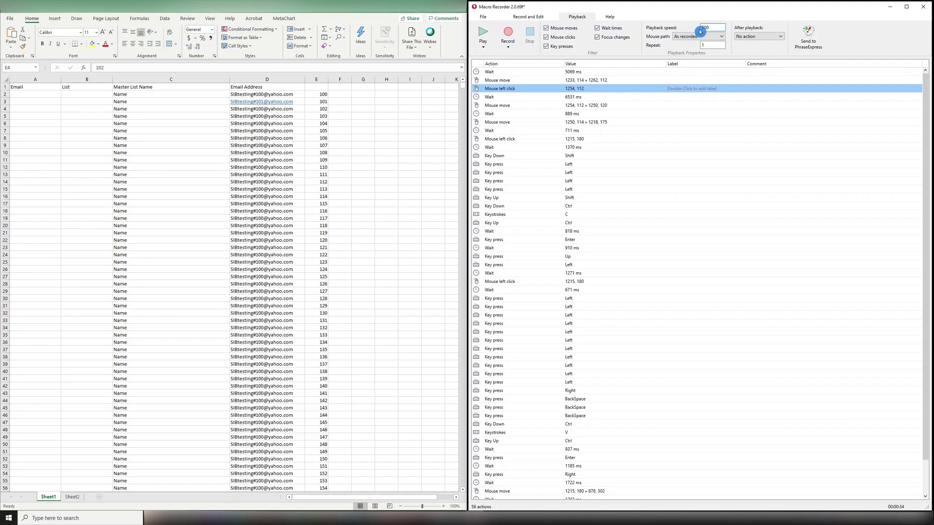
{"action": "left_click", "coordinate": [484, 34]}
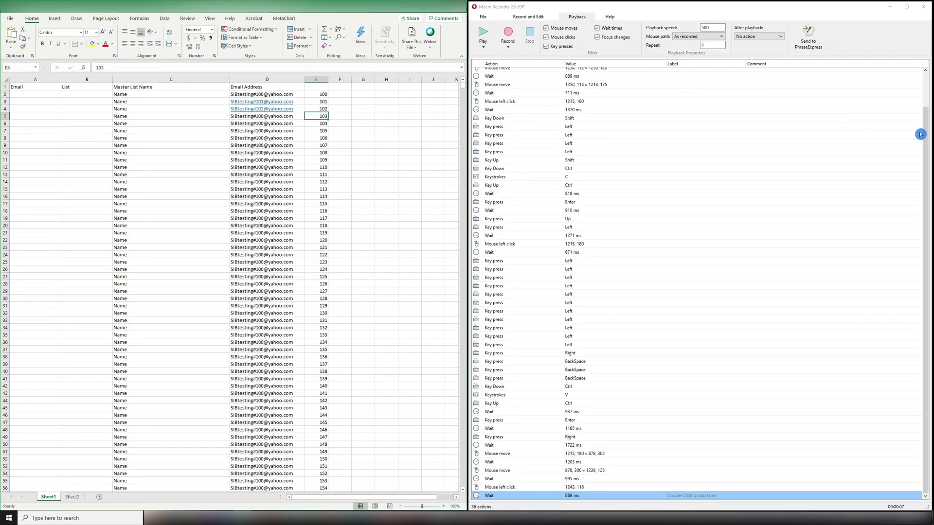
Label the first action 'start' and the final wait action 'end', with Repeat at 10.
{"action": "left_click", "coordinate": [925, 72]}
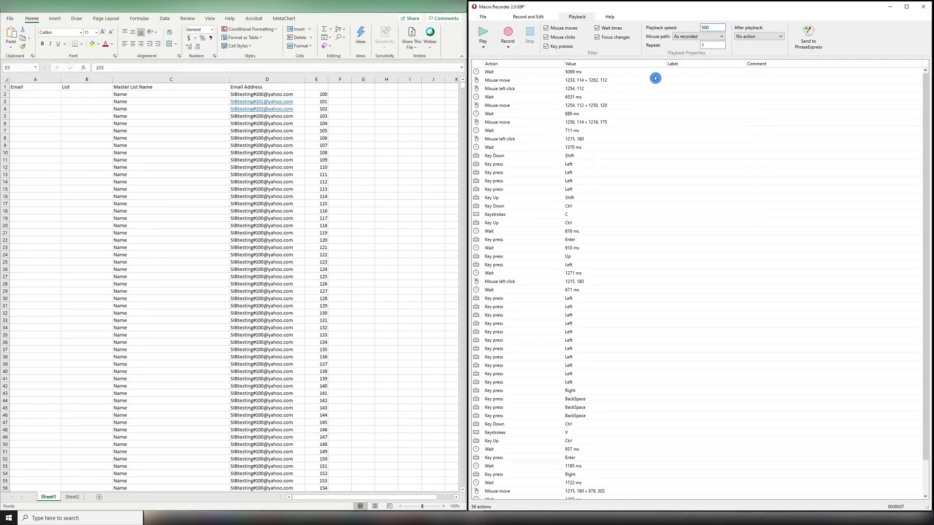
{"action": "double_click", "coordinate": [688, 71]}
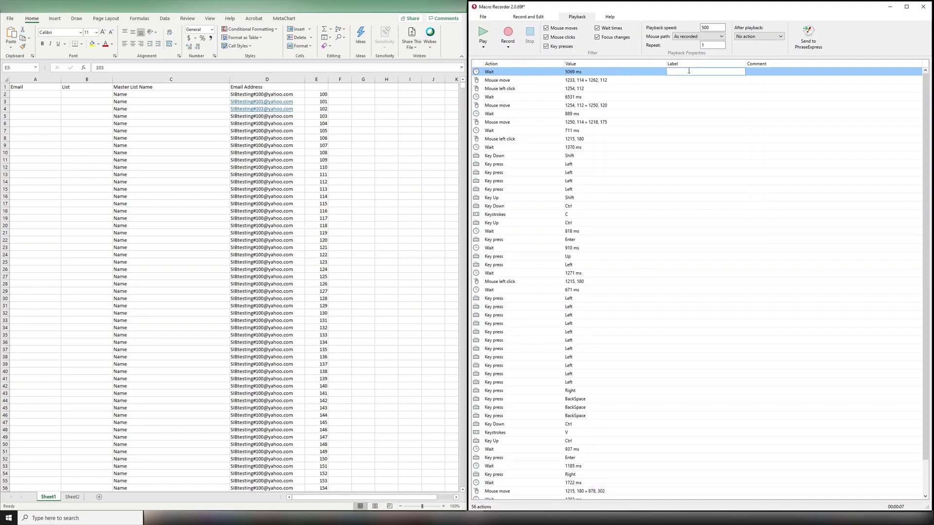
{"action": "left_click", "coordinate": [626, 70]}
{"action": "scroll", "coordinate": [696, 231], "scroll_direction": "down", "scroll_amount": 2}
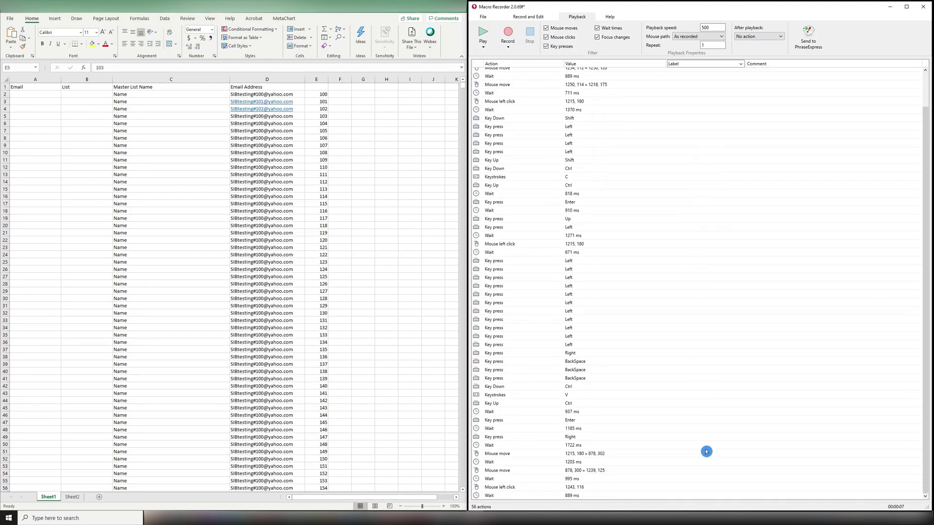
{"action": "double_click", "coordinate": [714, 496]}
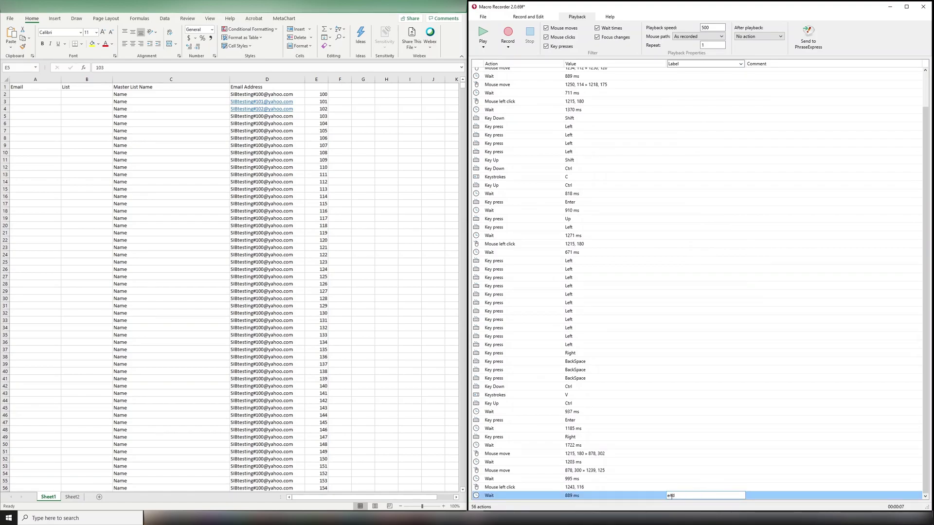
{"action": "left_click", "coordinate": [555, 496]}
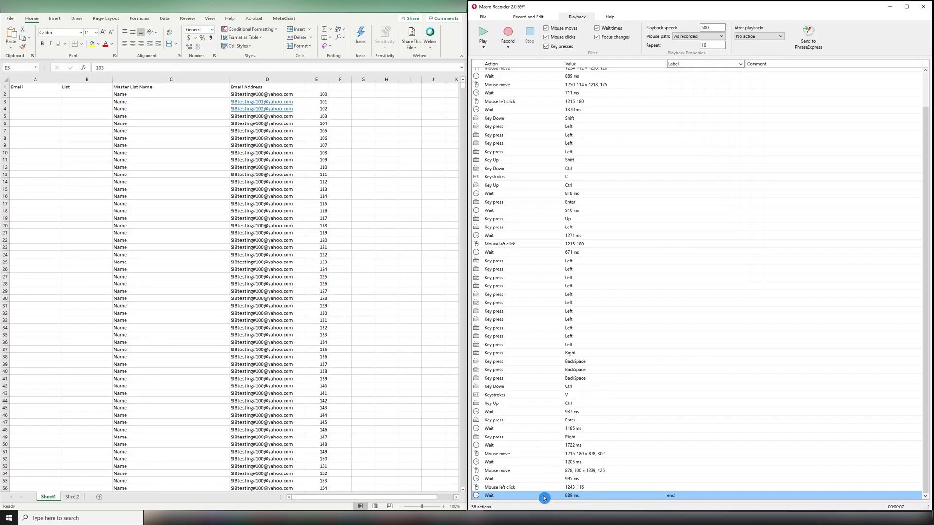
Copy all 56 actions and paste repeated copies after the last row, reaching 560 actions.
{"action": "key", "text": "ctrl+a"}
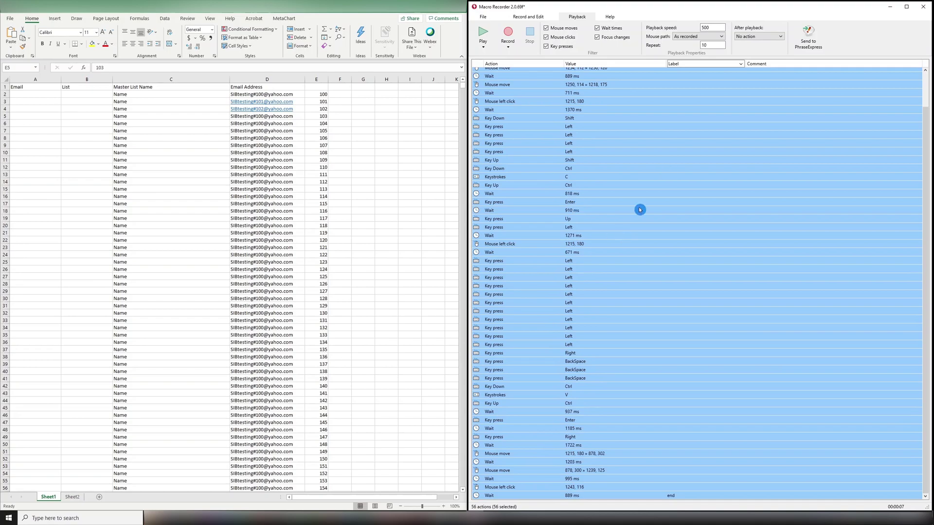
{"action": "left_click", "coordinate": [532, 496]}
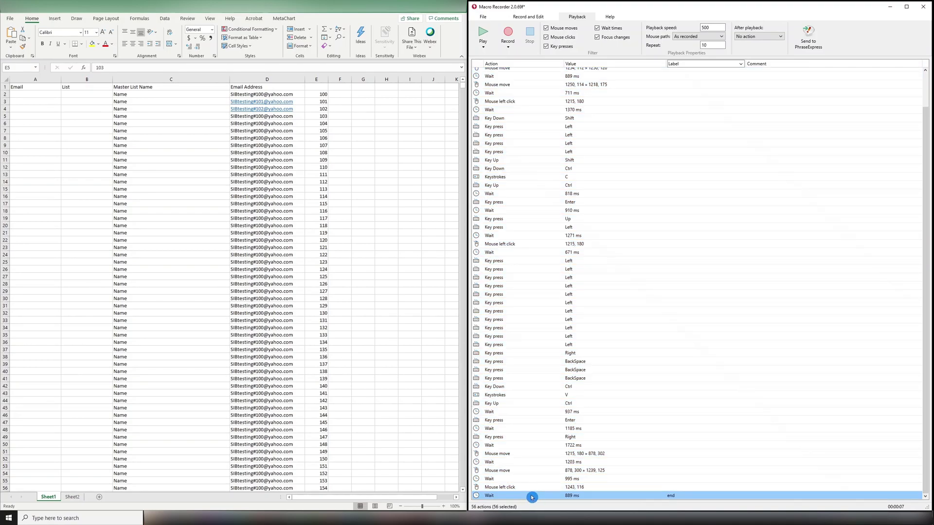
{"action": "key", "text": "ctrl+v"}
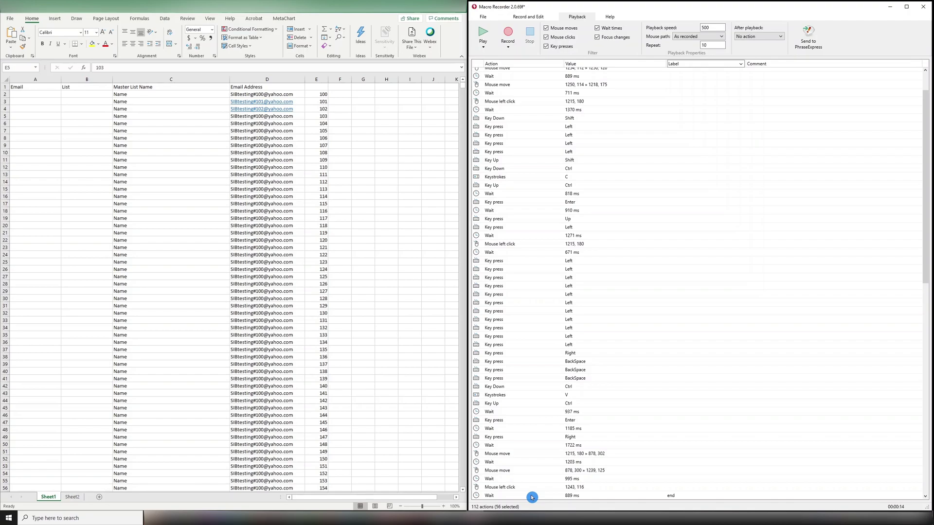
{"action": "scroll", "coordinate": [683, 289], "scroll_direction": "down", "scroll_amount": 17}
{"action": "scroll", "coordinate": [651, 170], "scroll_direction": "up", "scroll_amount": 4}
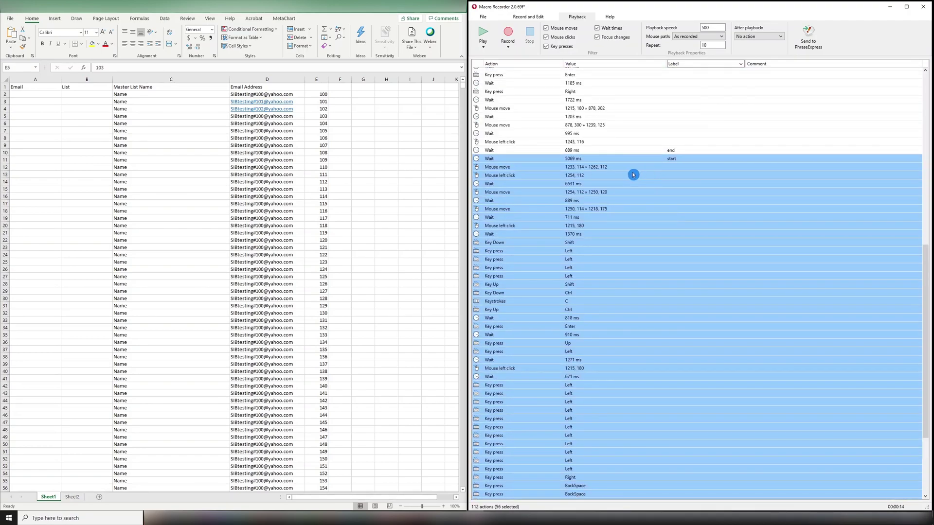
{"action": "scroll", "coordinate": [632, 173], "scroll_direction": "up", "scroll_amount": 15}
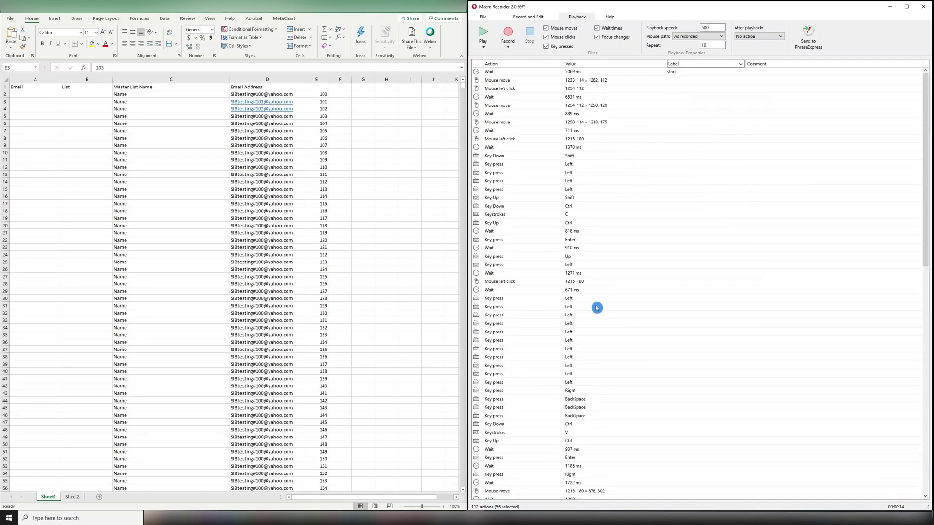
{"action": "scroll", "coordinate": [599, 304], "scroll_direction": "down", "scroll_amount": 17}
{"action": "scroll", "coordinate": [614, 223], "scroll_direction": "down", "scroll_amount": 3}
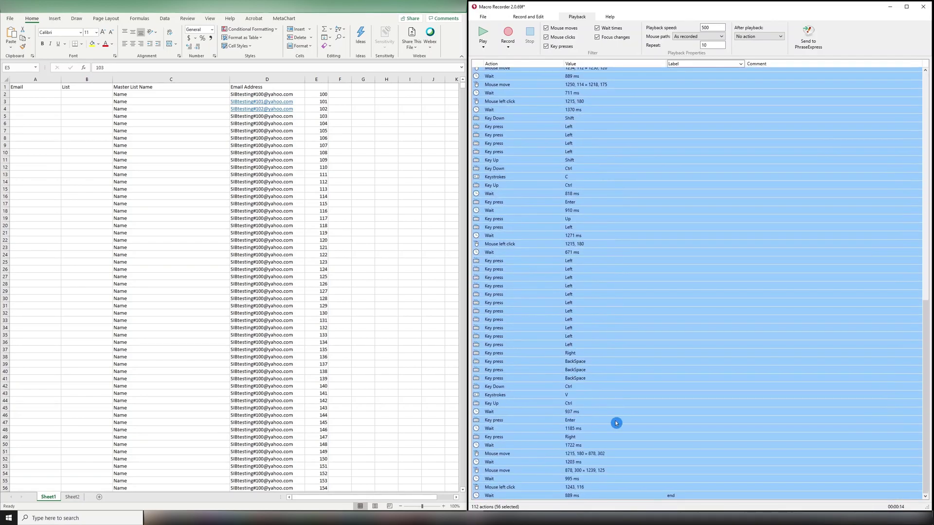
{"action": "key", "text": "ctrl+v"}
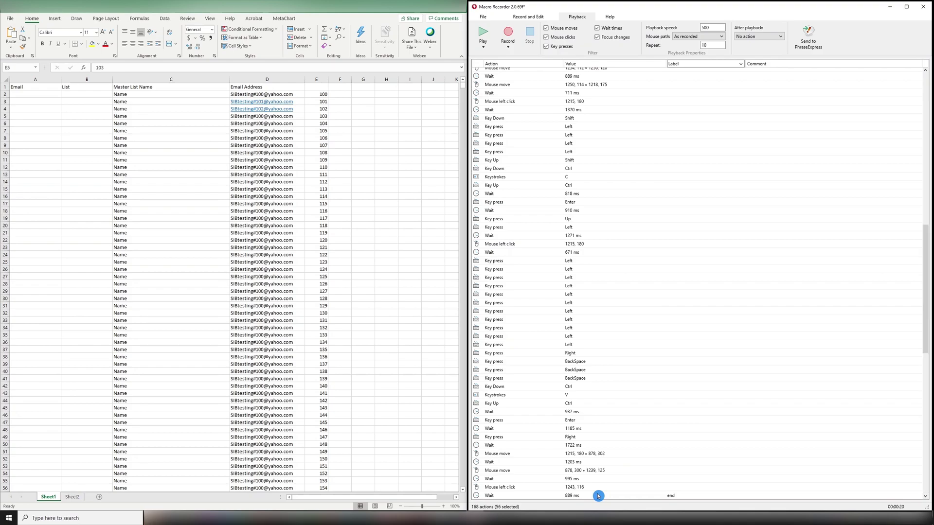
{"action": "key", "text": "ctrl+v"}
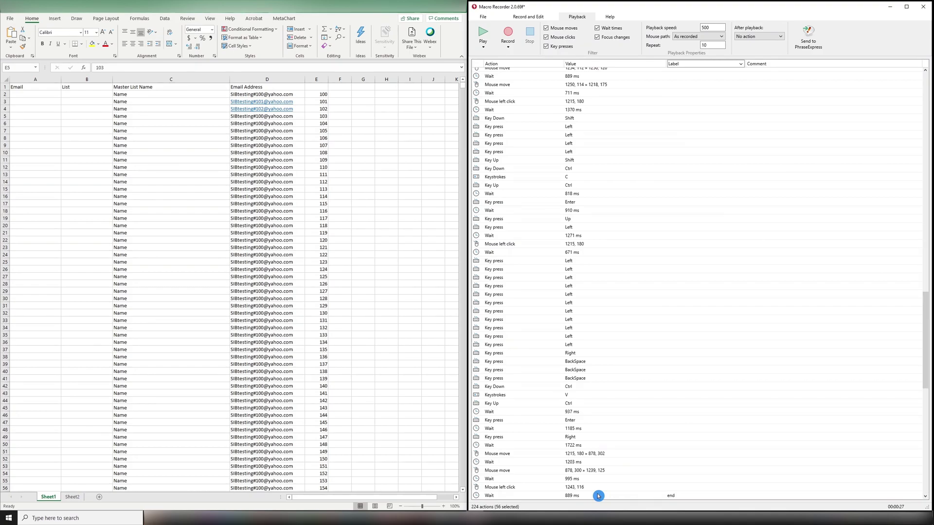
{"action": "key", "text": "ctrl+v"}
{"action": "key", "text": "ctrl+v"}
{"action": "key", "text": "ctrl+v"}
{"action": "key", "text": "ctrl+v"}
{"action": "key", "text": "ctrl+v"}
{"action": "key", "text": "ctrl+v"}
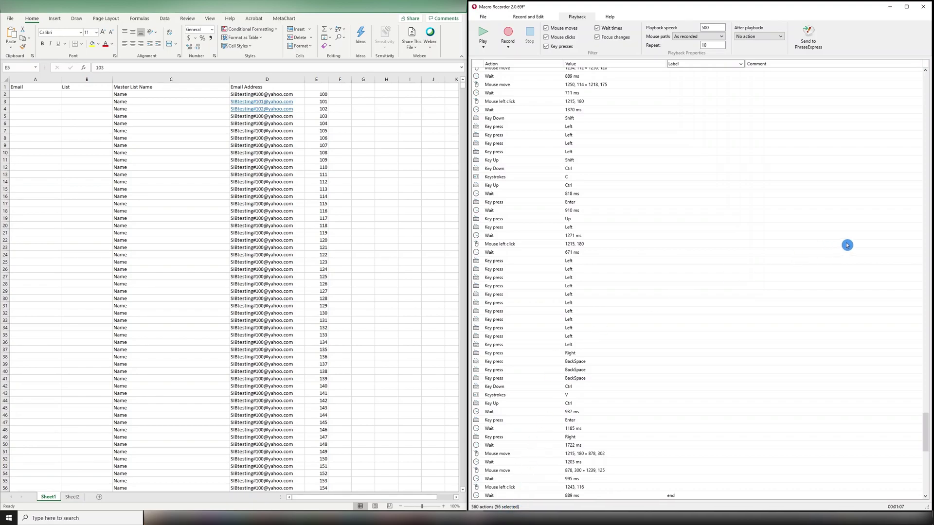
Return to the top of the action list with playback speed 1000, and bring Excel forward.
{"action": "left_click_drag", "start_coordinate": [923, 417], "coordinate": [924, 458]}
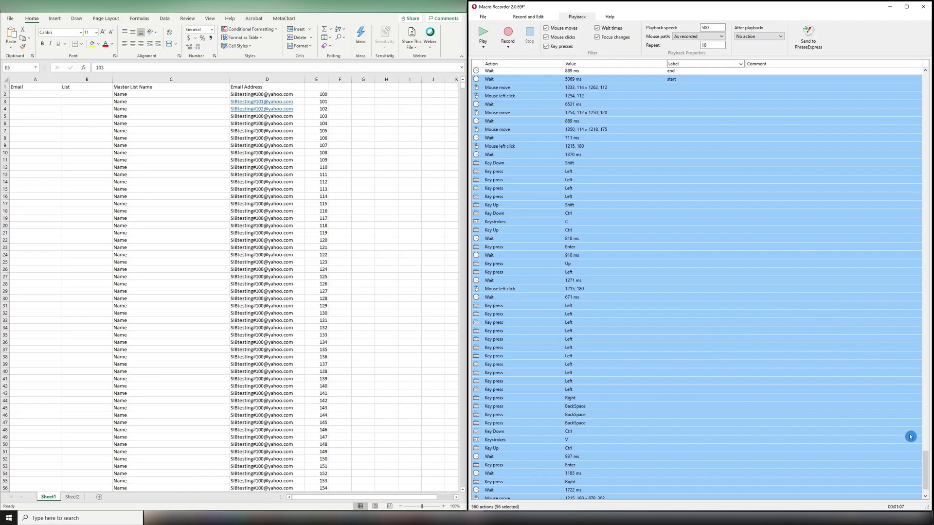
{"action": "left_click_drag", "start_coordinate": [925, 458], "coordinate": [905, 57]}
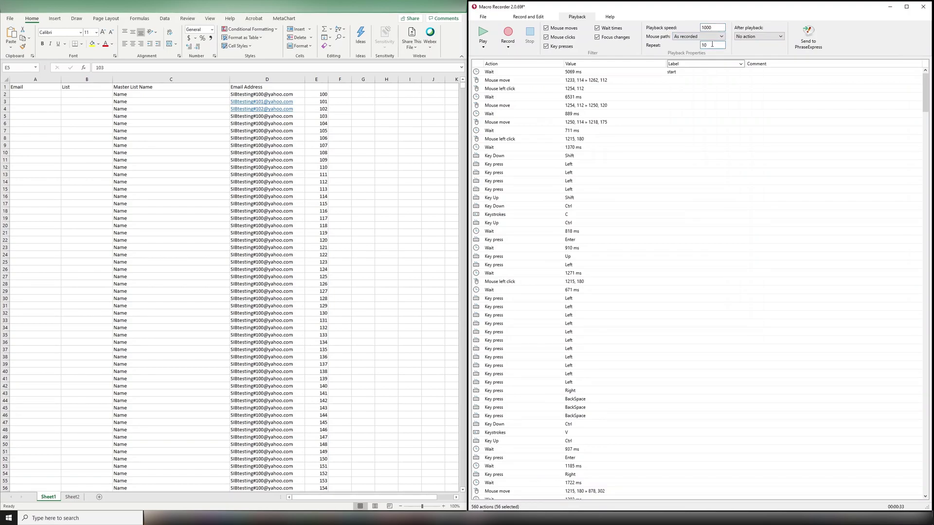
{"action": "left_click", "coordinate": [458, 40]}
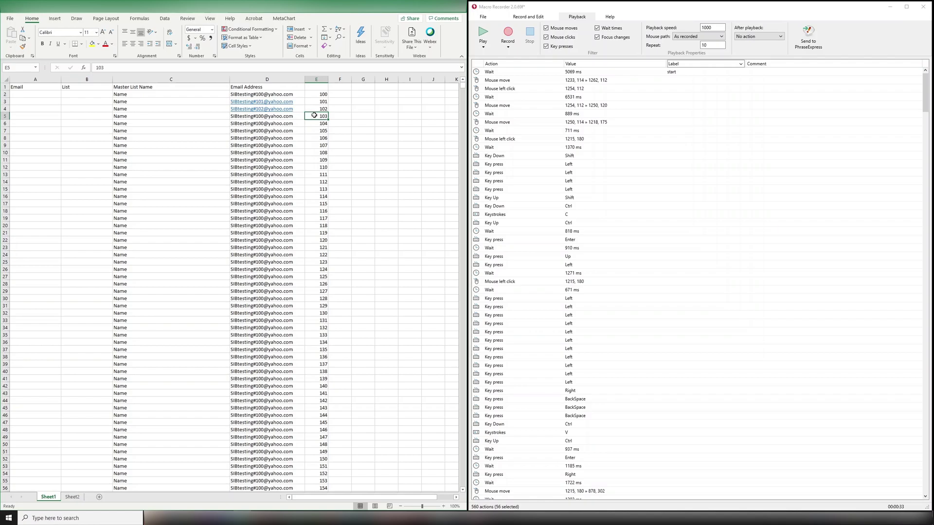
Play the looped macro, stamping row numbers into addresses through row 10 (108).
{"action": "left_click", "coordinate": [486, 33]}
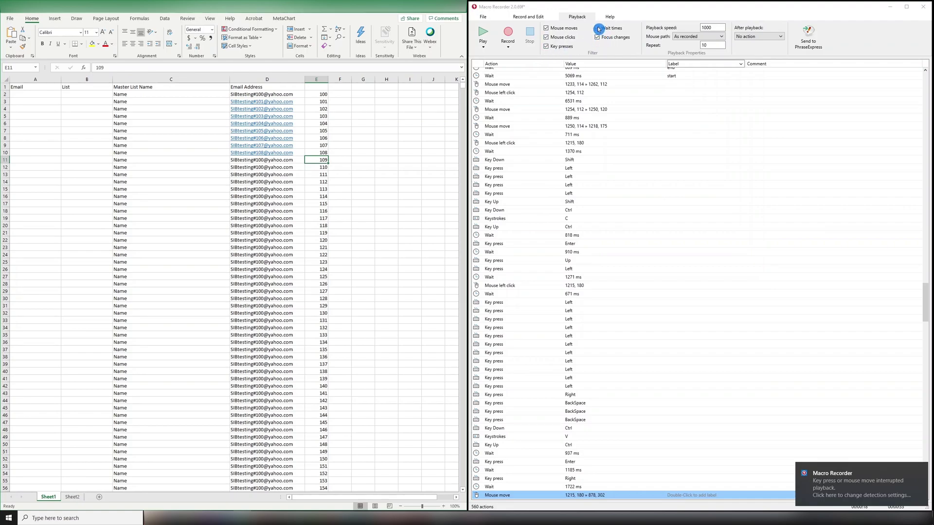
Hide mouse-move actions and replay the macro, updating addresses through row 23 (121).
{"action": "left_click", "coordinate": [546, 29]}
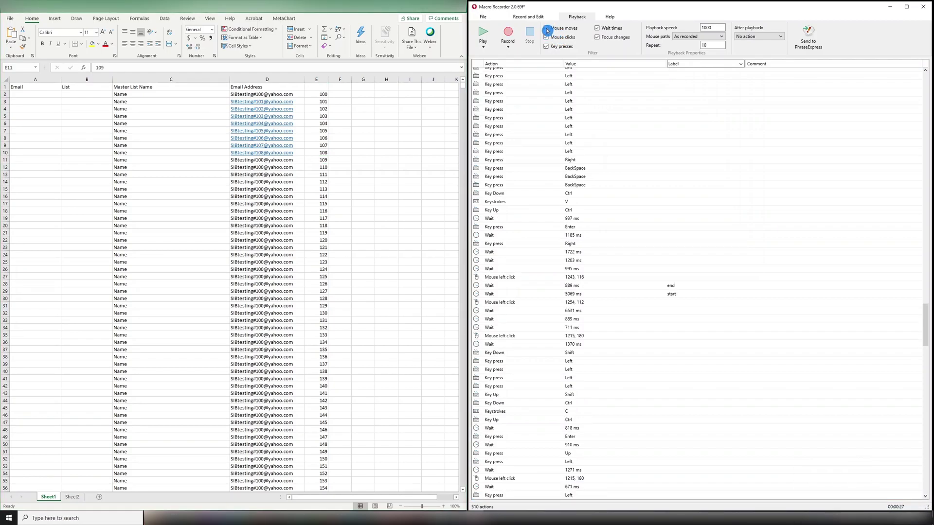
{"action": "left_click", "coordinate": [484, 35]}
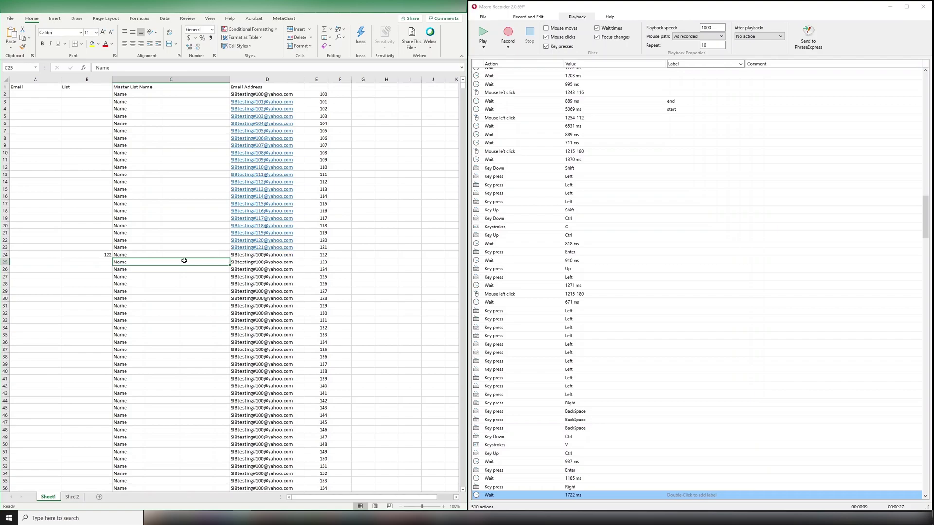
Remove the stray 122 from cell B24, then return to row 24's number in E24.
{"action": "left_click", "coordinate": [106, 253]}
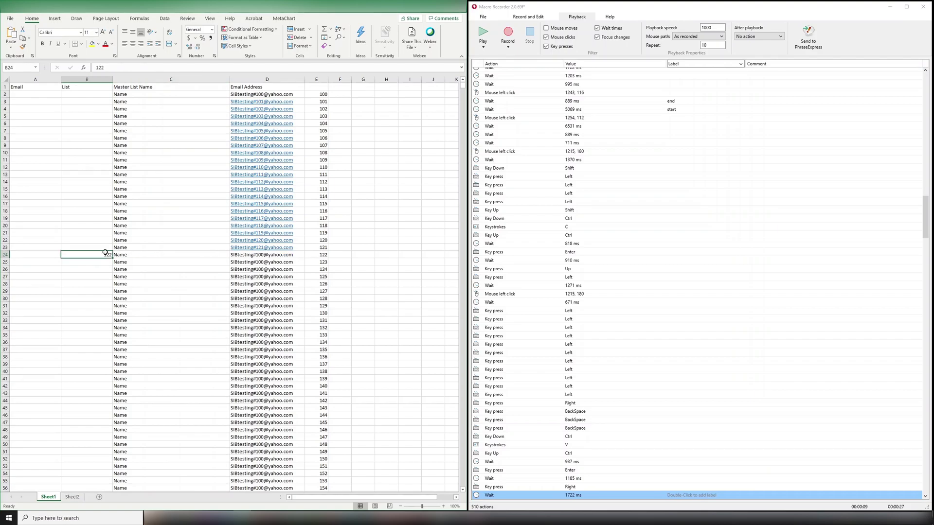
{"action": "left_click", "coordinate": [323, 254]}
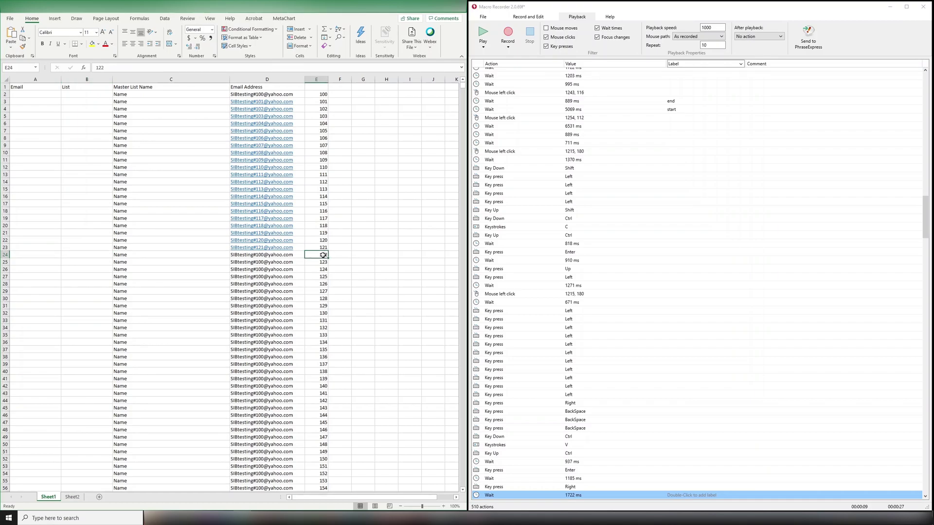